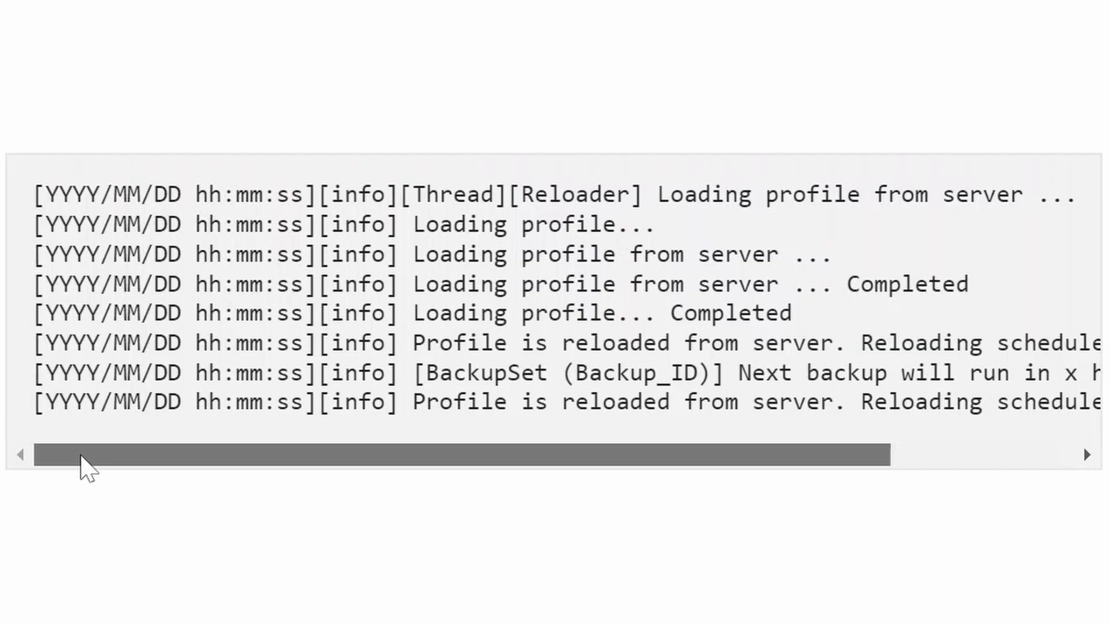
pyautogui.moveTo(82, 466); pyautogui.dragTo(193, 459)
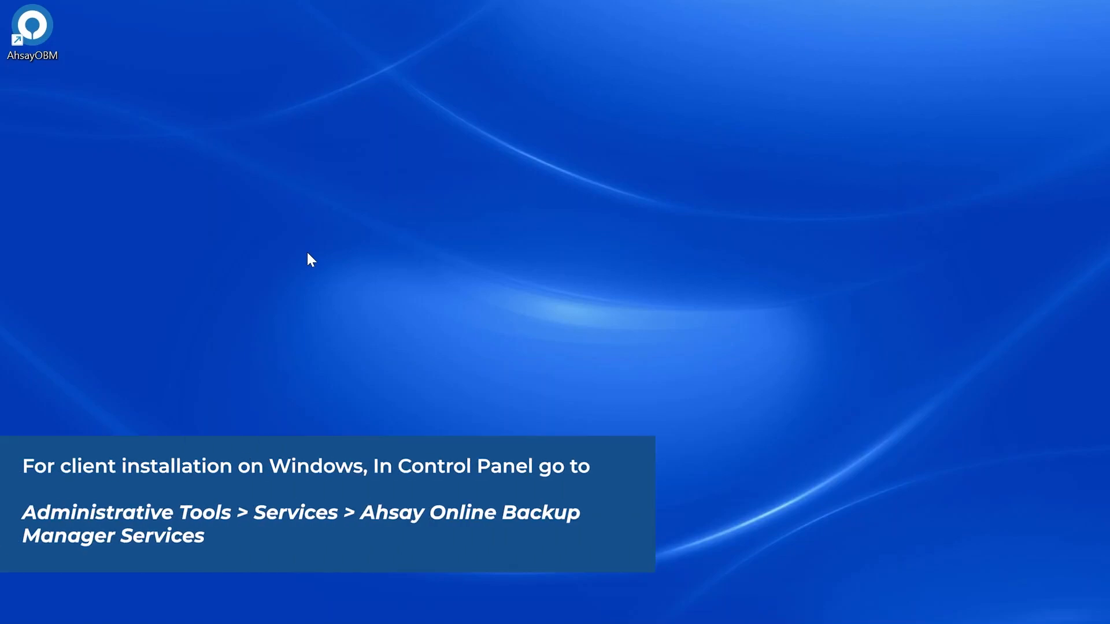
# Open the Windows Control Panel, search it for "administrative t" and open Windows Tools.
pyautogui.press('super')
pyautogui.write('contr')
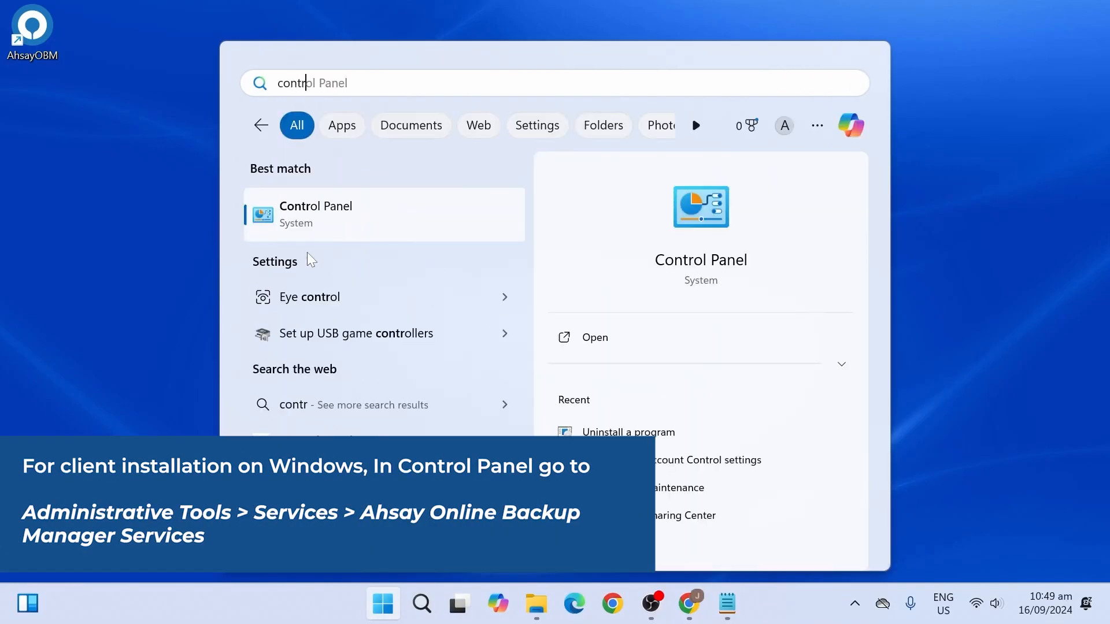
pyautogui.click(339, 230)
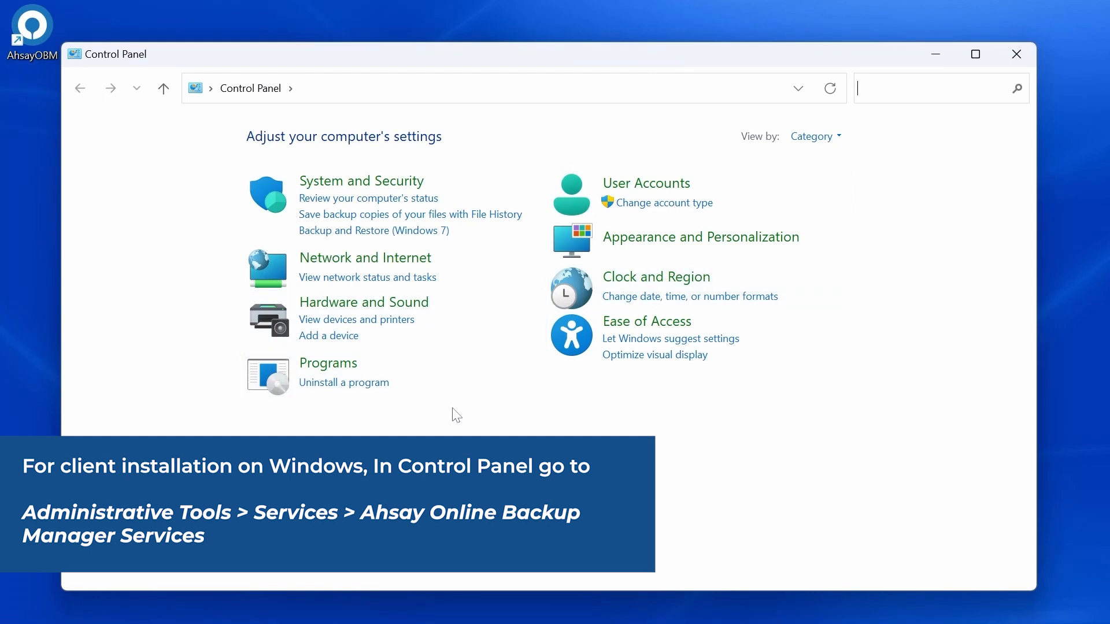
pyautogui.write('ad')
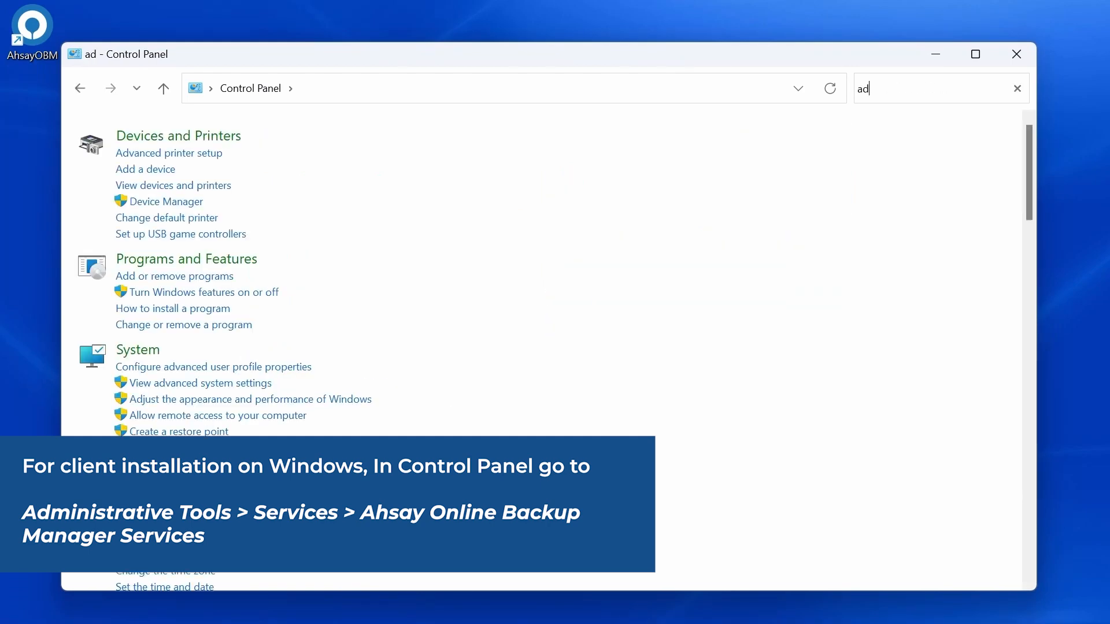
pyautogui.write('ministrative t')
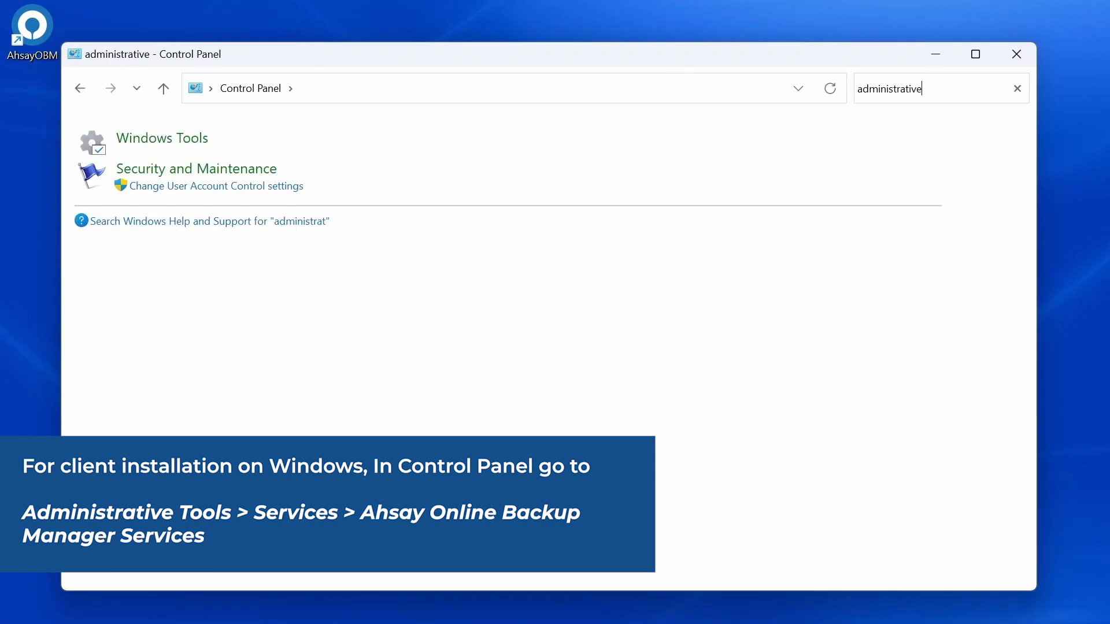
pyautogui.click(205, 137)
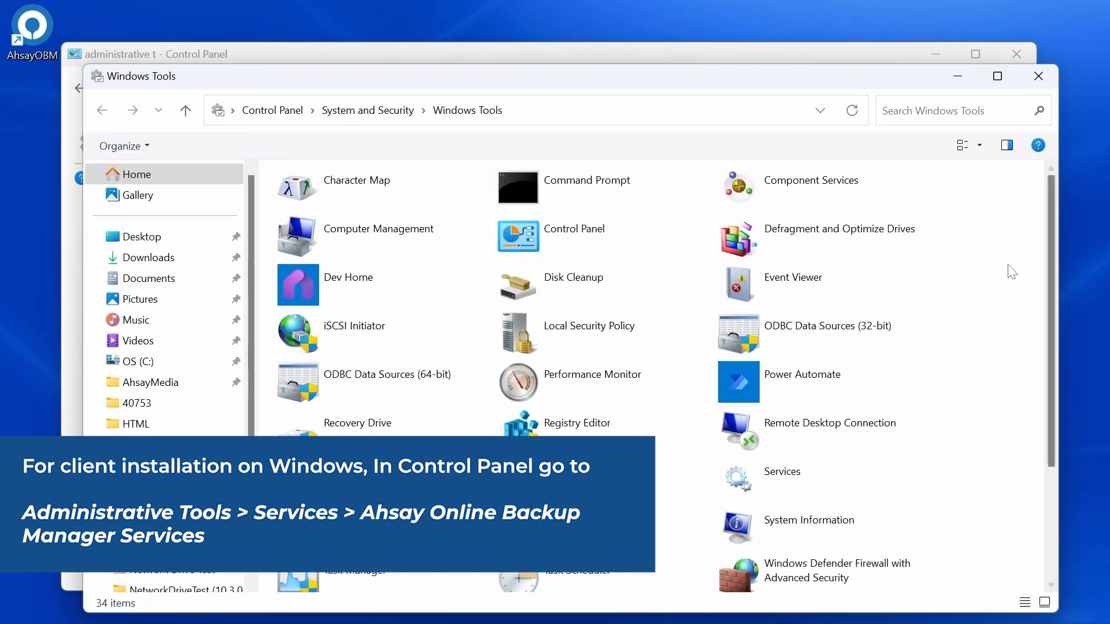
# Open Services from Windows Tools and select the Ahsay Online Backup Manager Services entry.
pyautogui.click(786, 481)
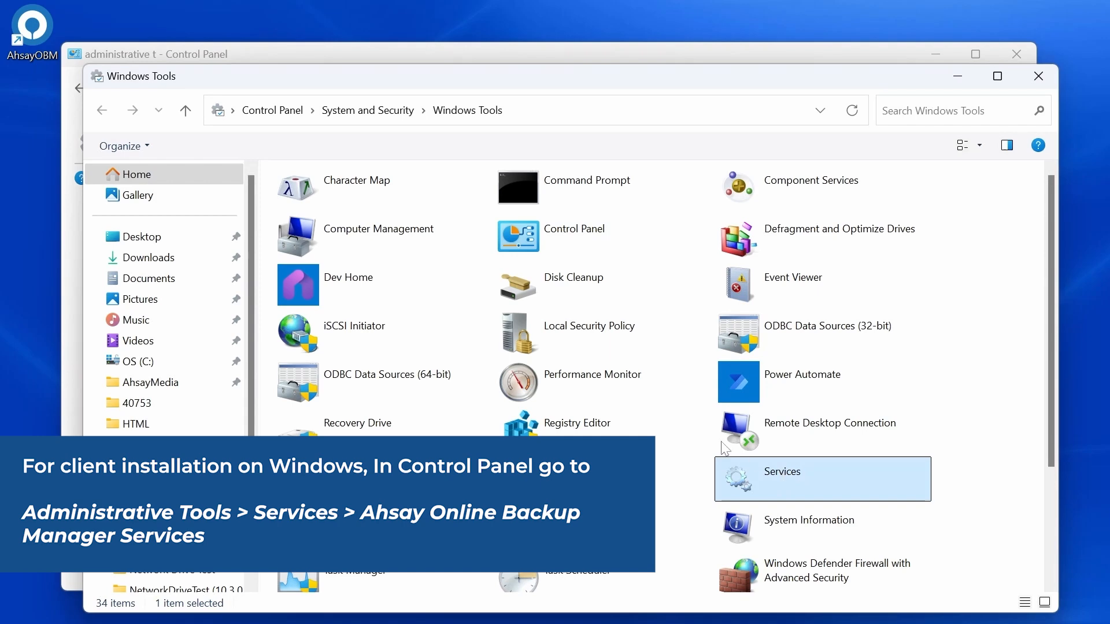
pyautogui.doubleClick(785, 481)
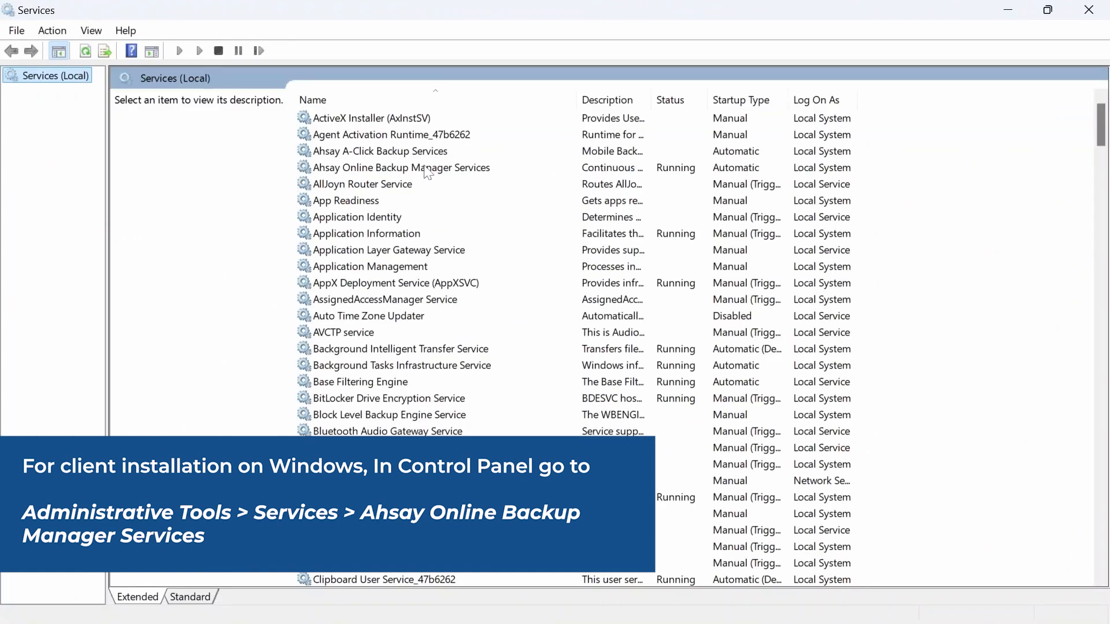
pyautogui.click(426, 169)
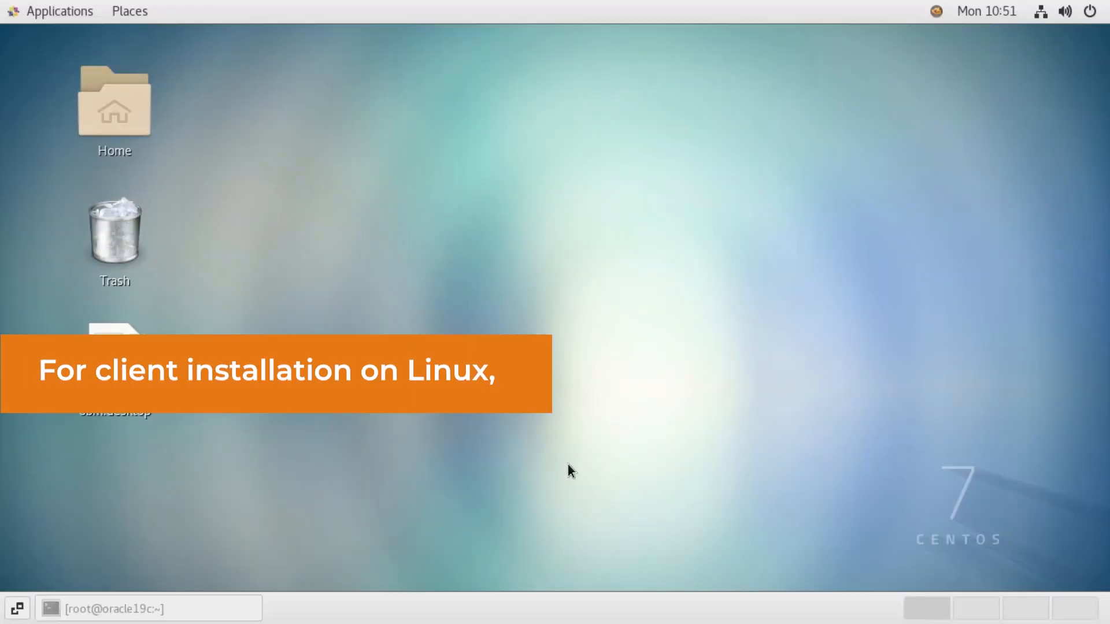
# Switch to the root terminal on the CentOS machine and run /etc/init.d/obmscheduler stop.
pyautogui.click(237, 607)
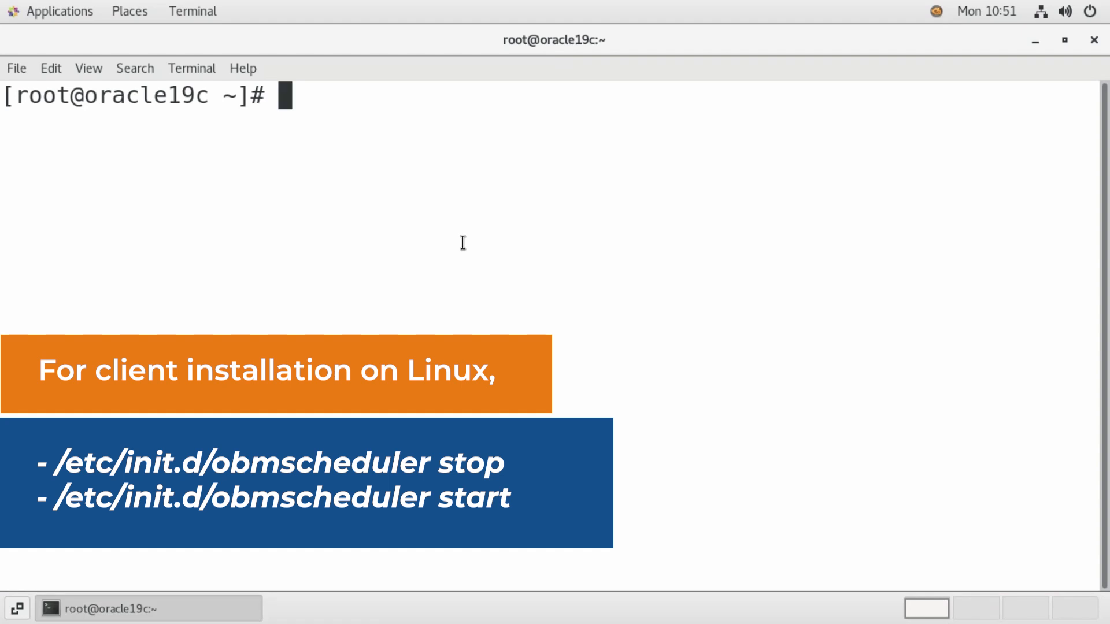
pyautogui.write('/etc/init.')
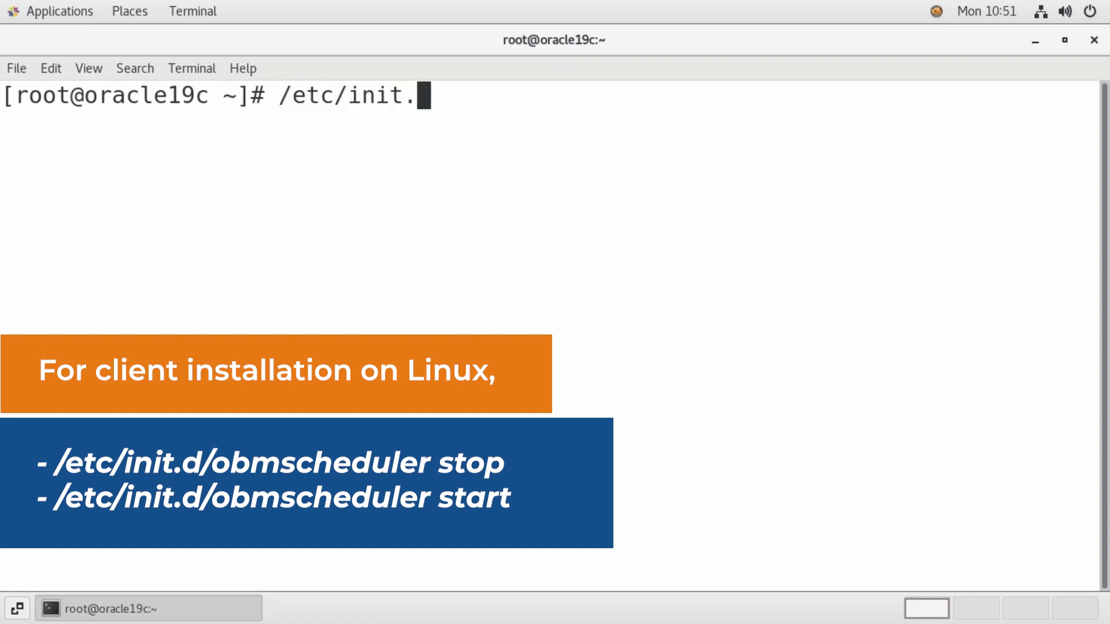
pyautogui.write('d/obmscheduler stop')
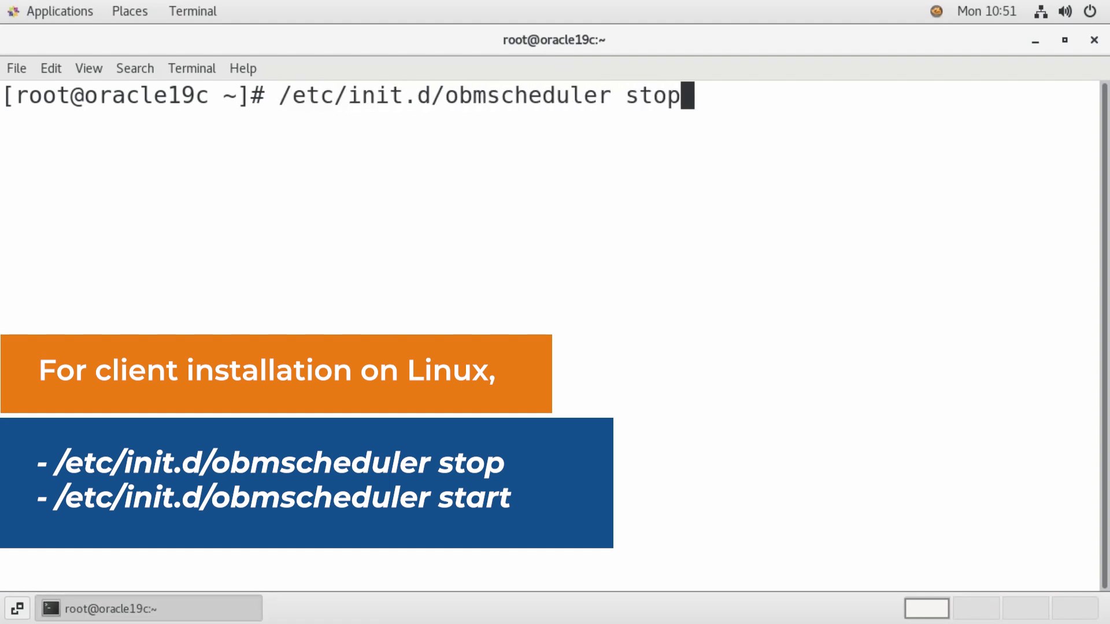
pyautogui.press('Return')
# Start the backup scheduler on the Linux machine with /etc/init.d/obmscheduler start.
pyautogui.write('/')
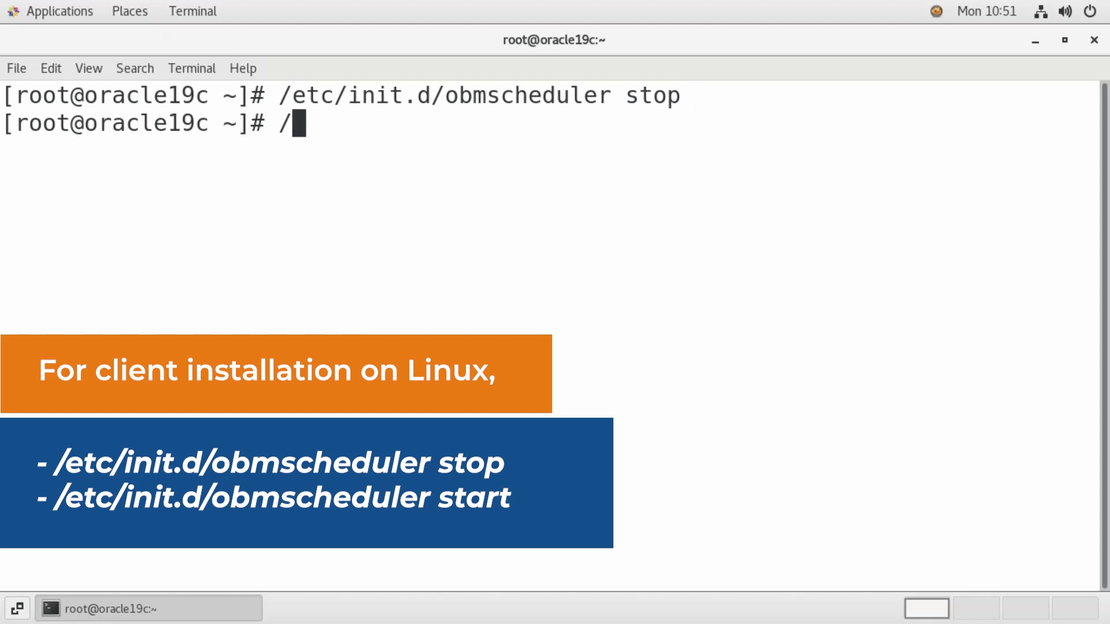
pyautogui.write('etc/init.')
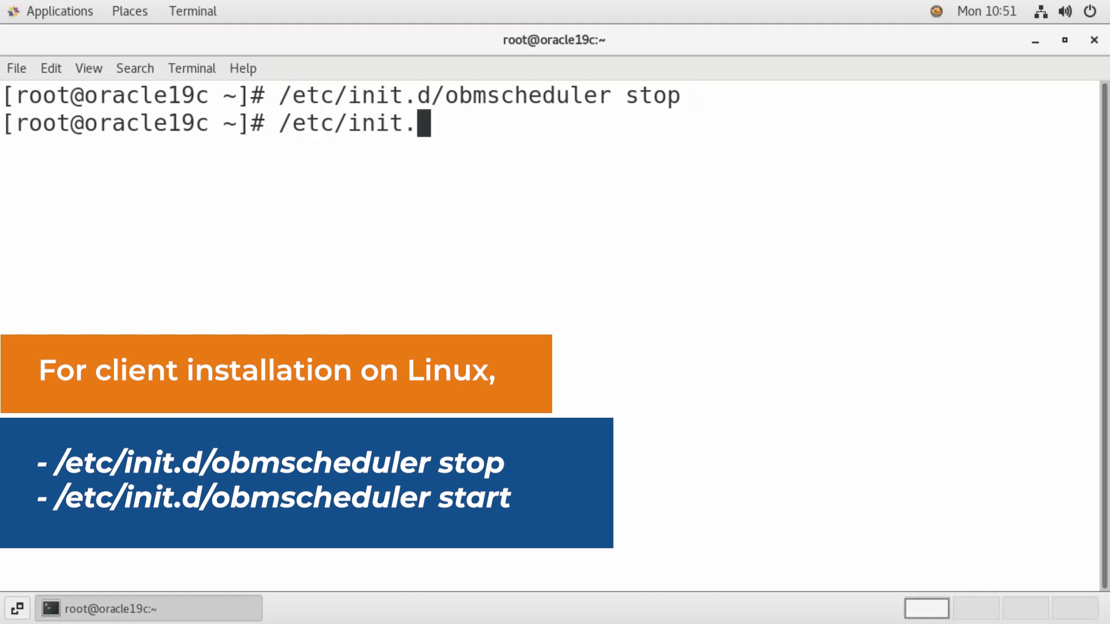
pyautogui.write('d/obmsceeduler start')
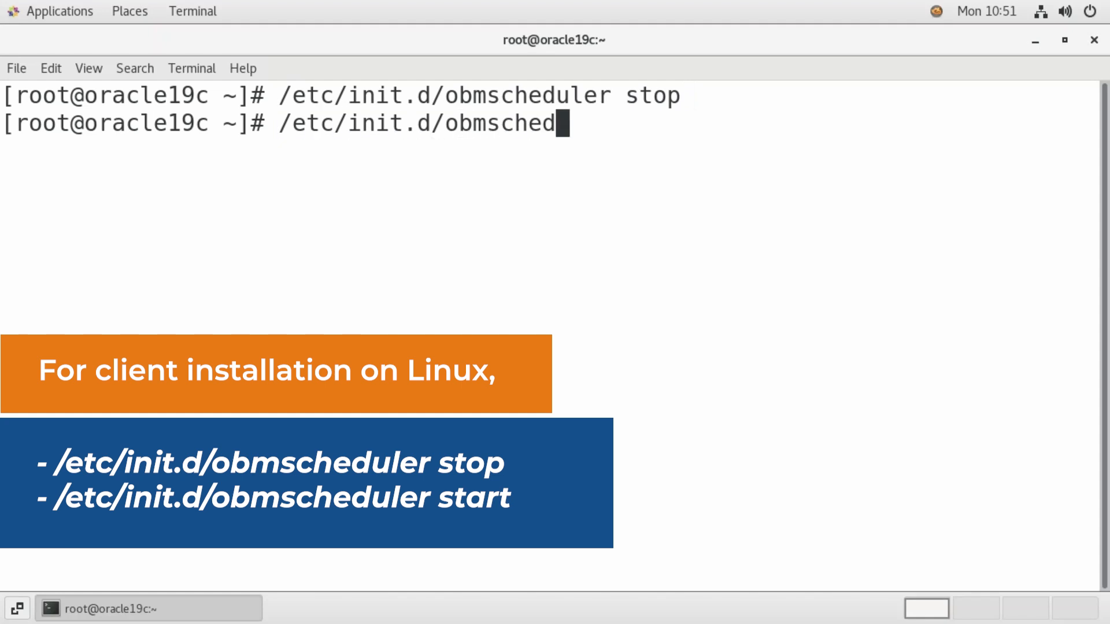
pyautogui.press('Return')
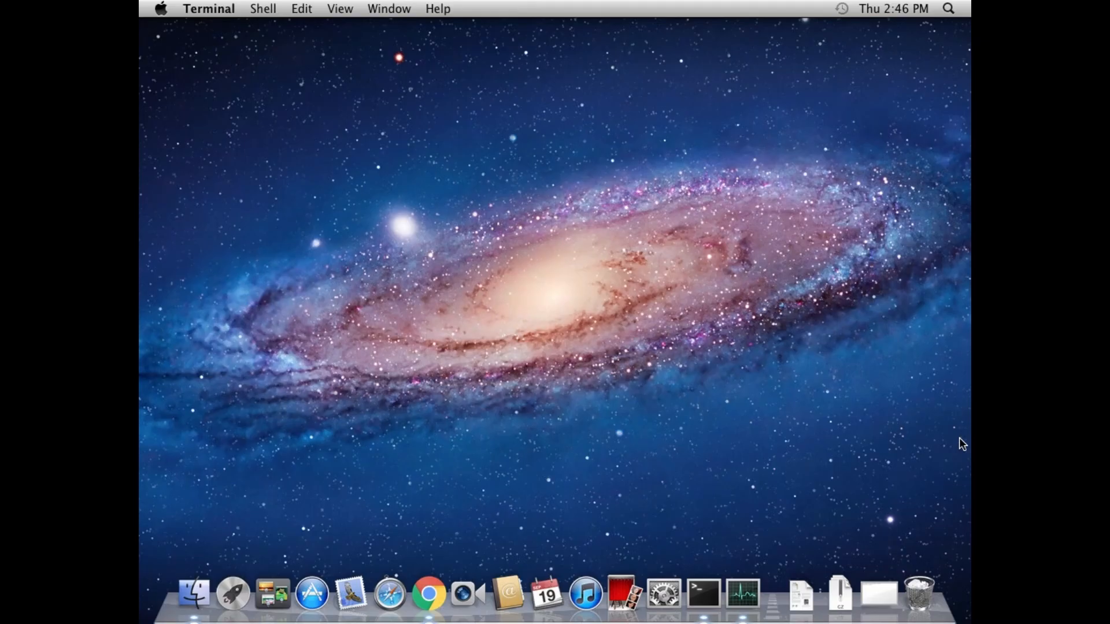
# Restore the minimized Terminal window on the older Mac, run sudo SystemStarter stop AhsayOBM and enter the administrator password.
pyautogui.click(542, 295)
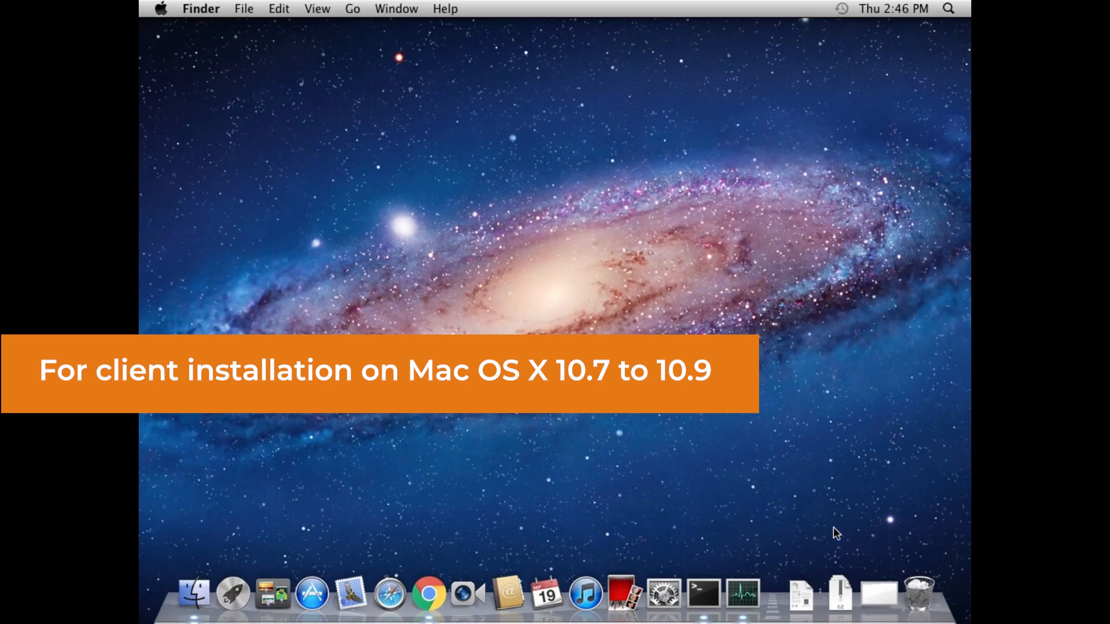
pyautogui.click(876, 592)
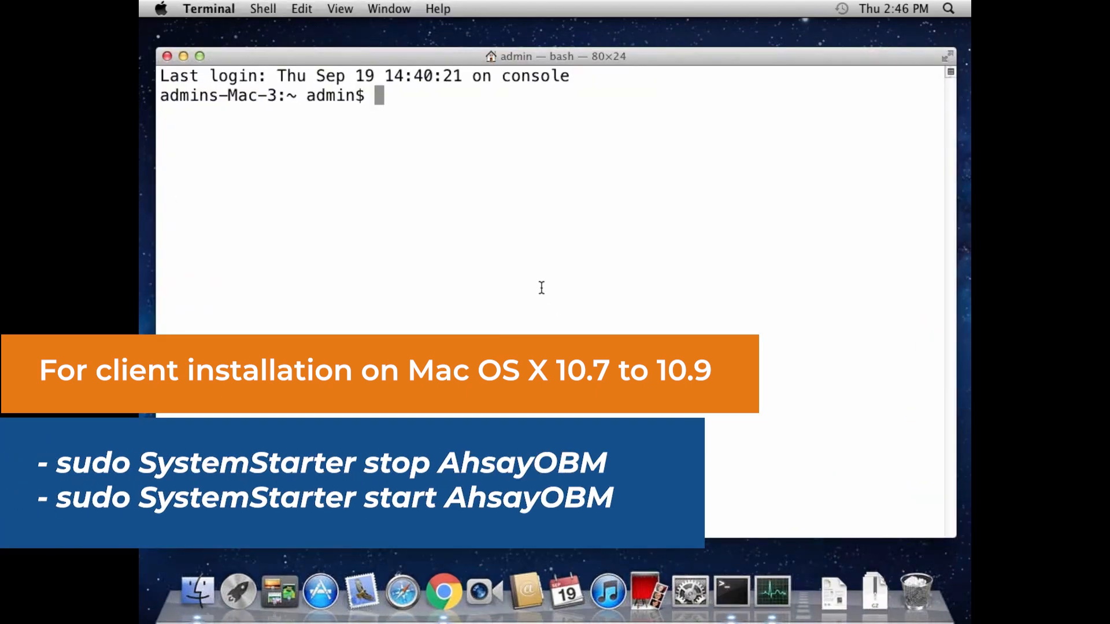
pyautogui.write('sudo SystemSt')
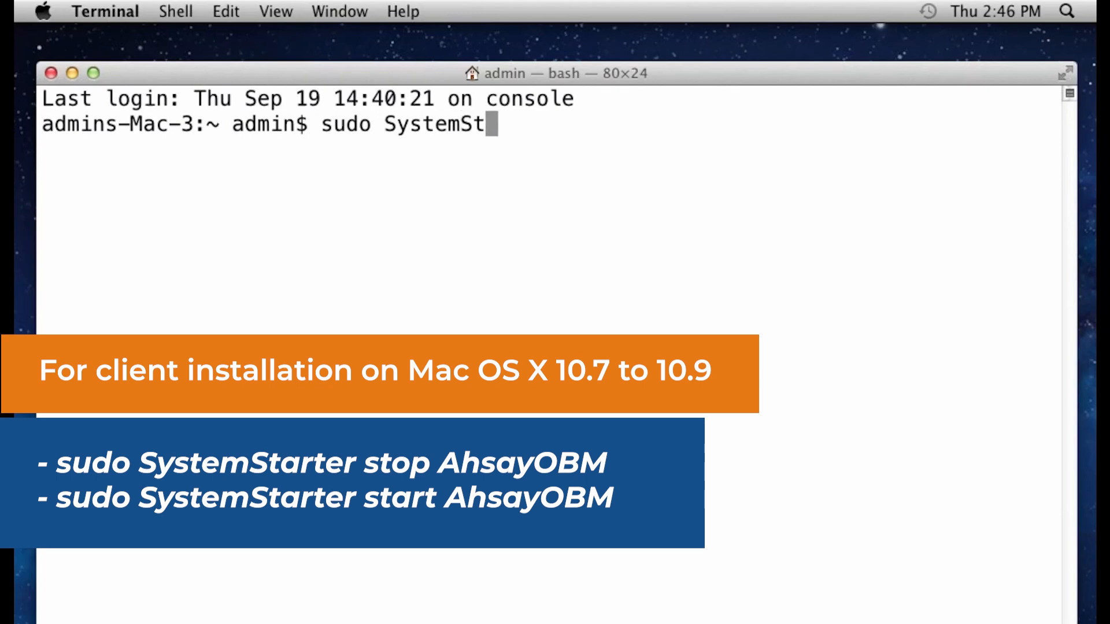
pyautogui.write('arter stop AhsayOBV')
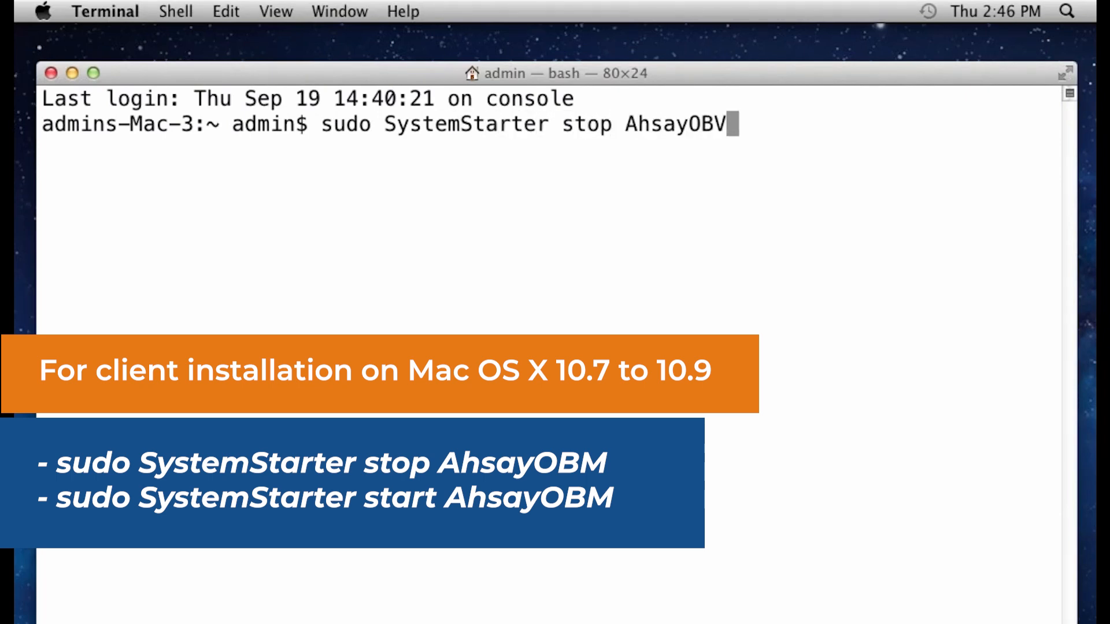
pyautogui.press('BackSpace')
pyautogui.write('M')
pyautogui.press('Return')
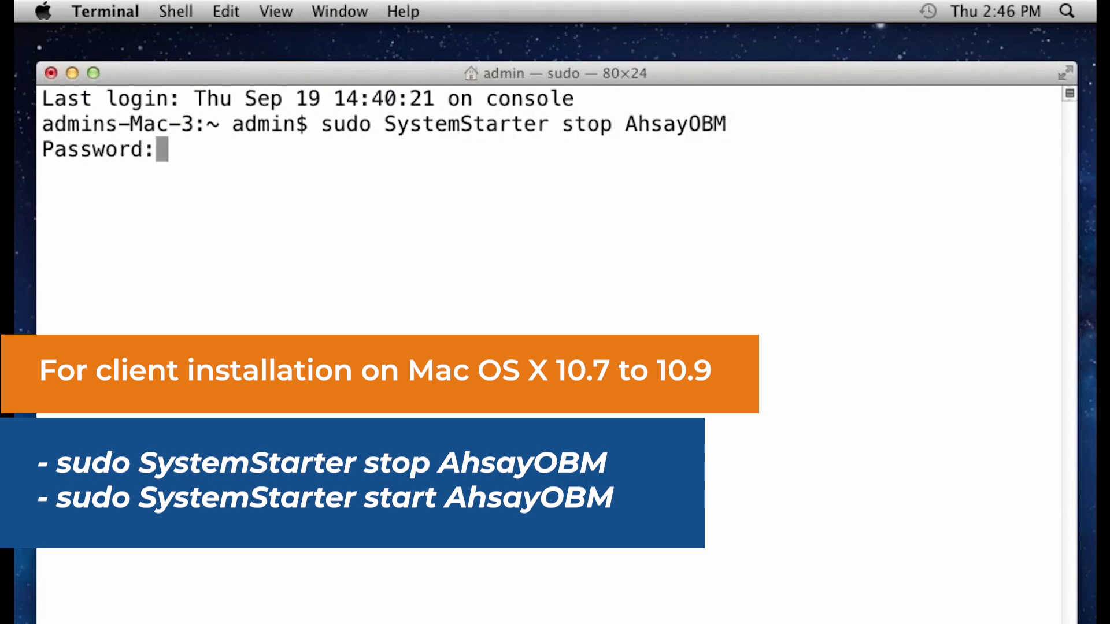
pyautogui.press('Return')
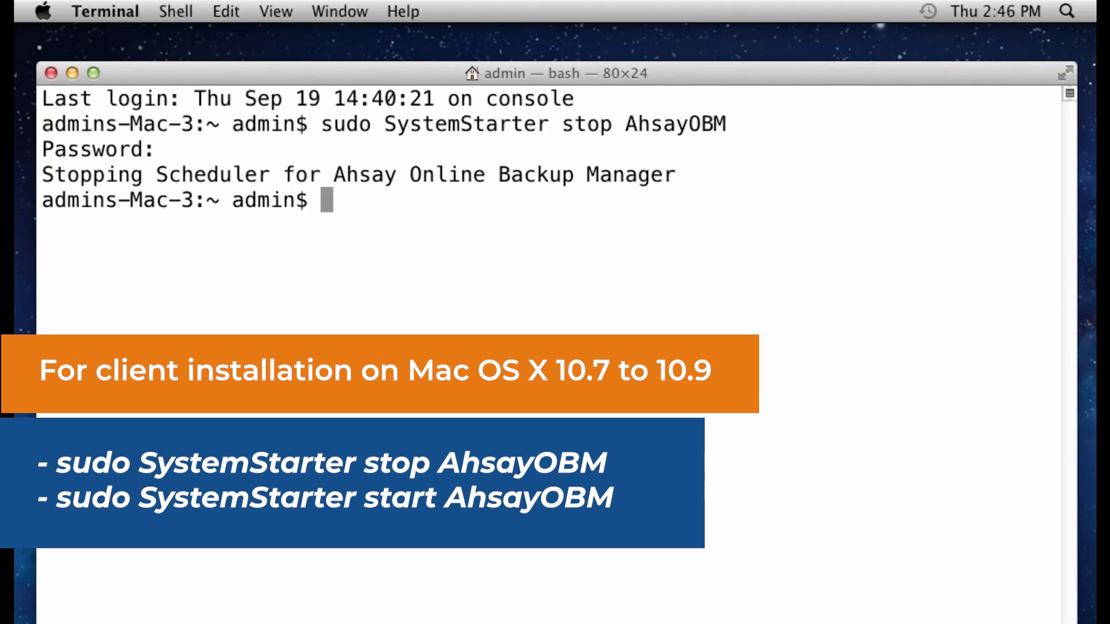
# Start the AhsayOBM scheduler on the older Mac with sudo SystemStarter start AhsayOBM.
pyautogui.write('sud')
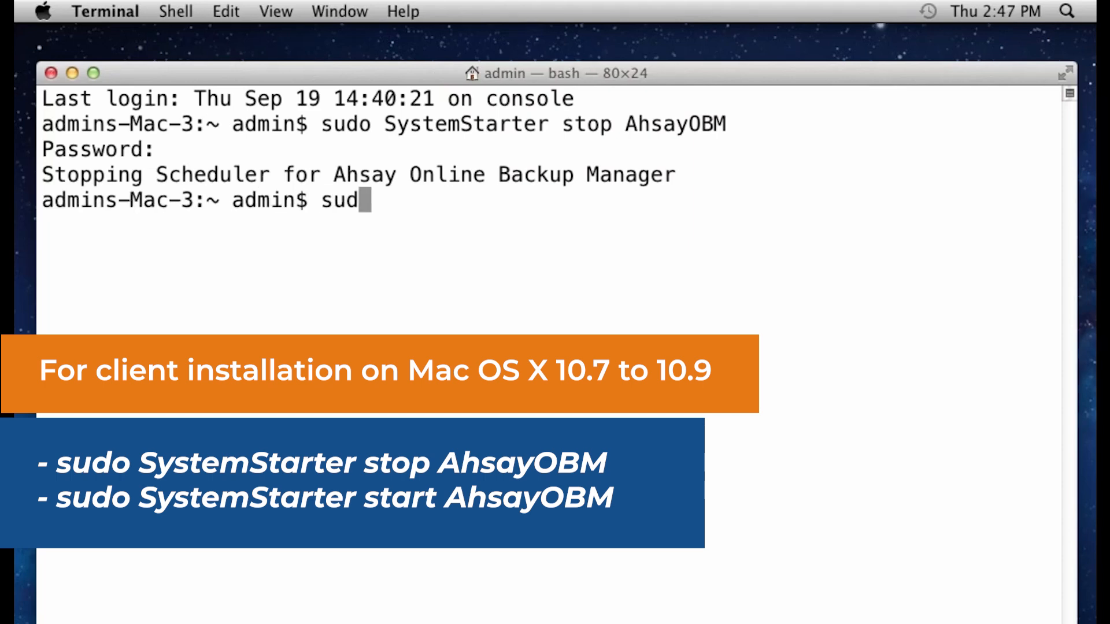
pyautogui.write('o SystemStarte')
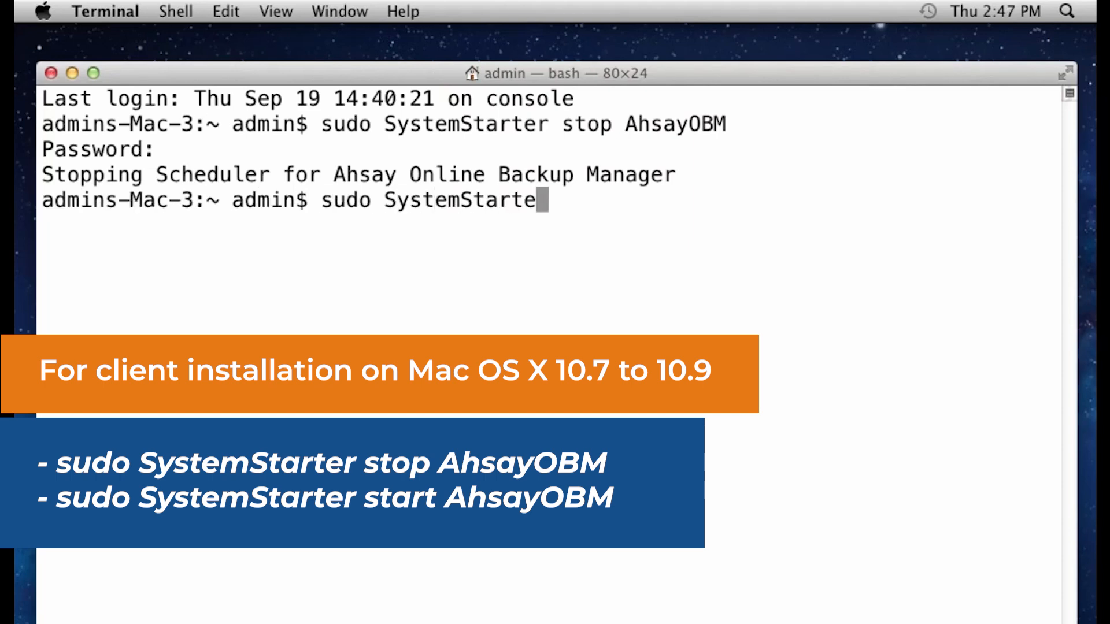
pyautogui.write('r start AhsayOB')
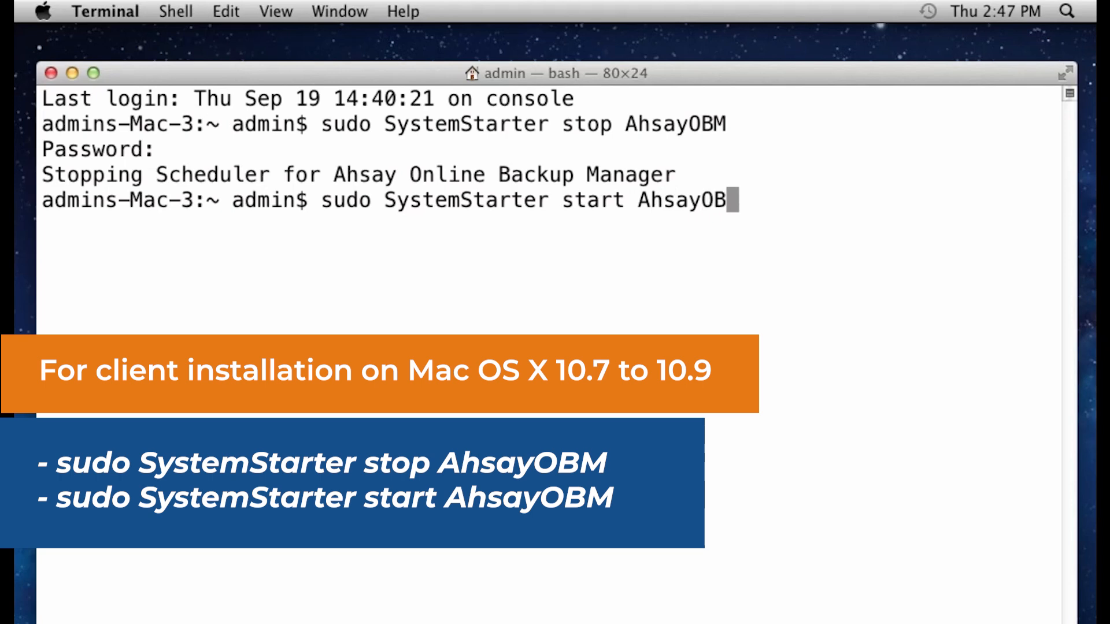
pyautogui.write('M')
pyautogui.press('Return')
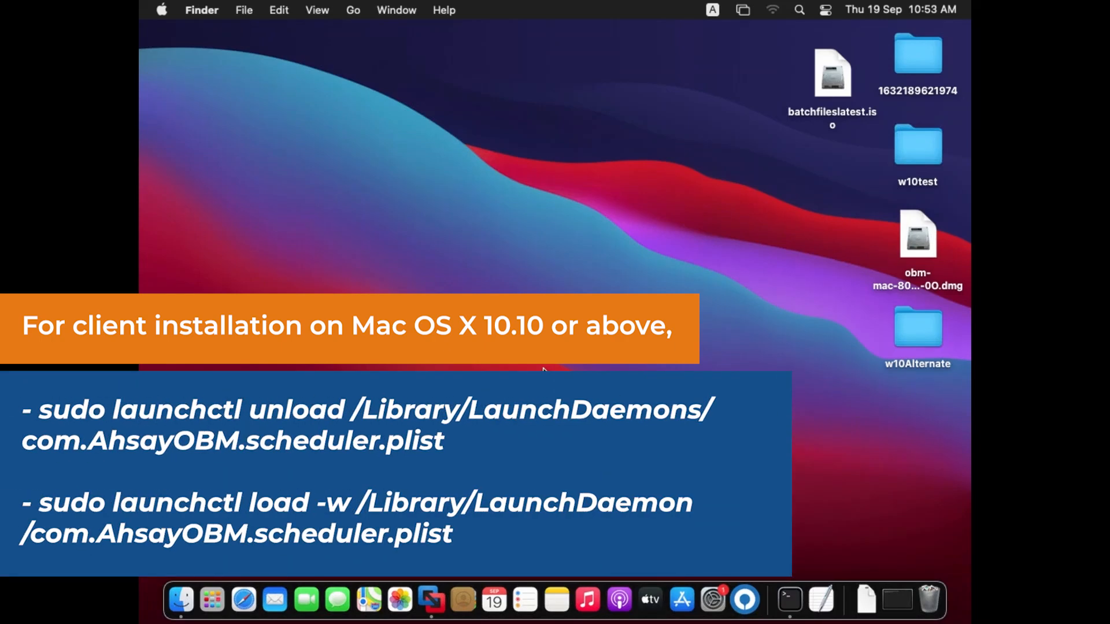
# In Terminal on the newer Mac, run sudo launchctl unload /Library/LaunchDaemons/com.AhsayOBM.scheduler.plist and enter the administrator password.
pyautogui.click(790, 599)
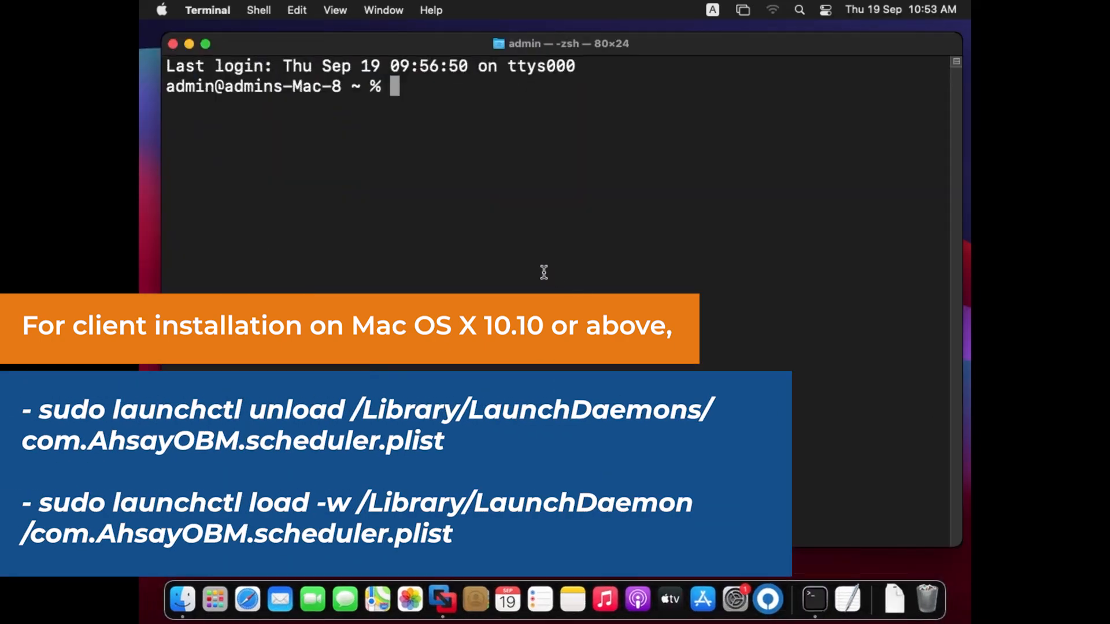
pyautogui.write('sudo la')
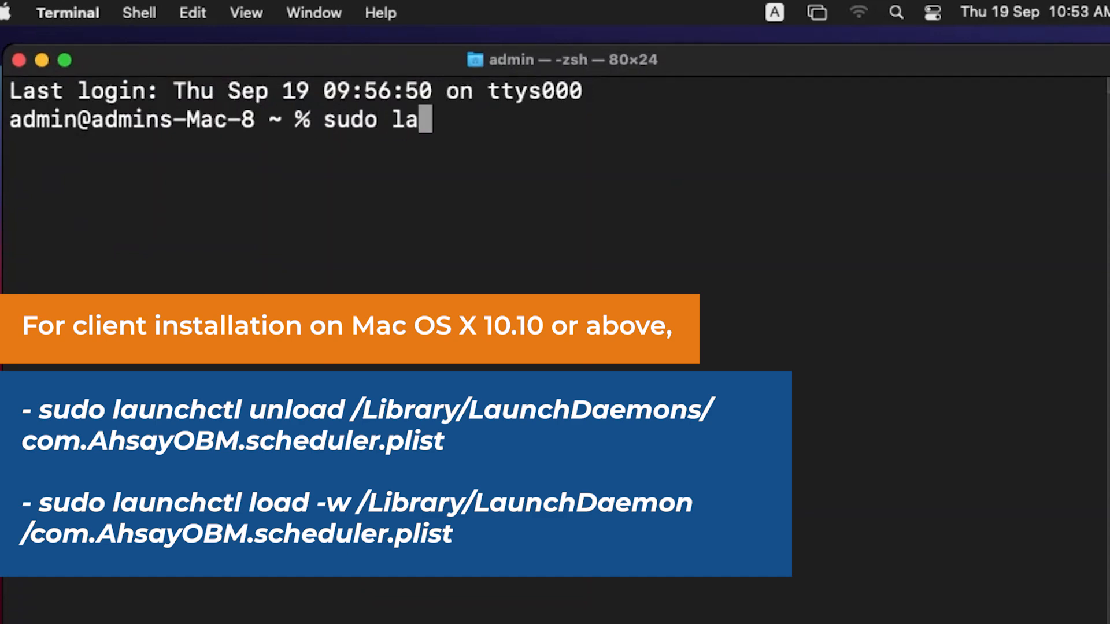
pyautogui.write('unchctl u')
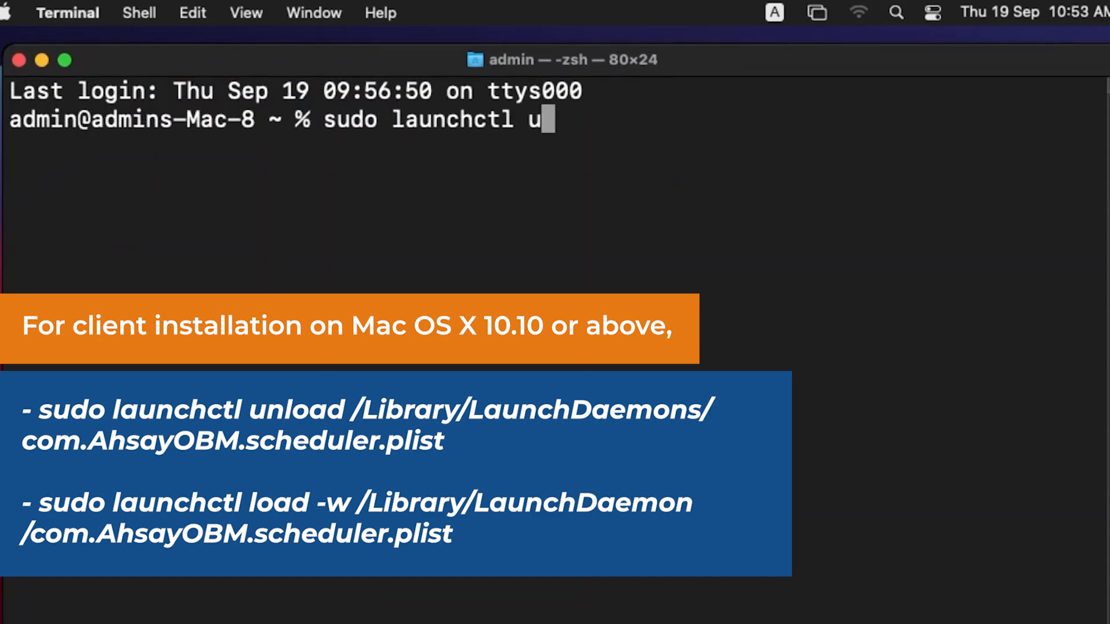
pyautogui.write('nload /L')
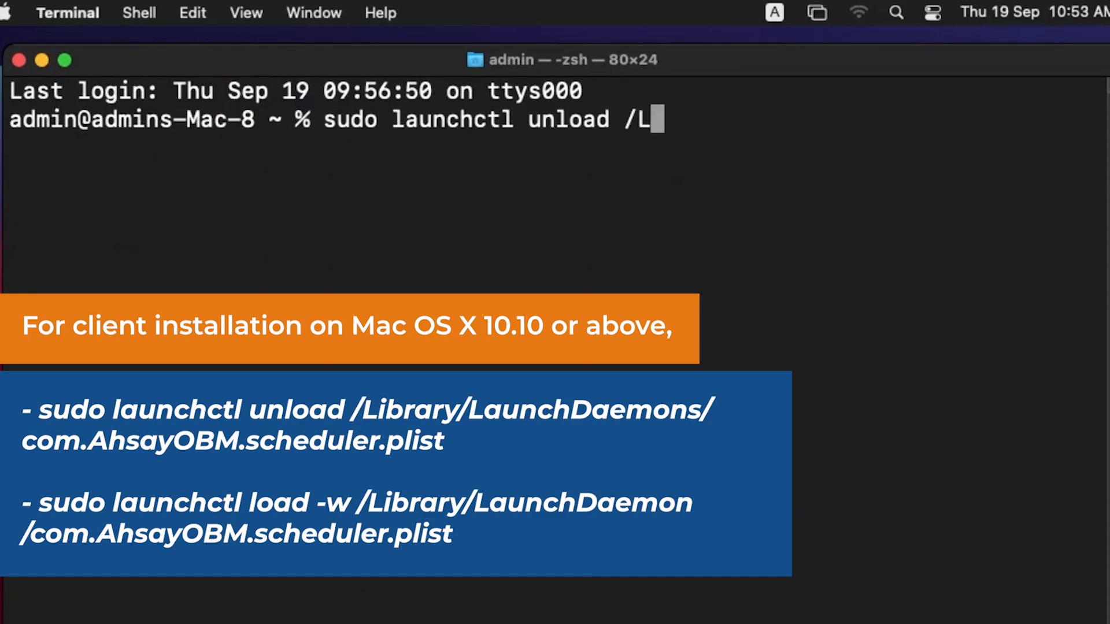
pyautogui.write('ibrary/LaunchD')
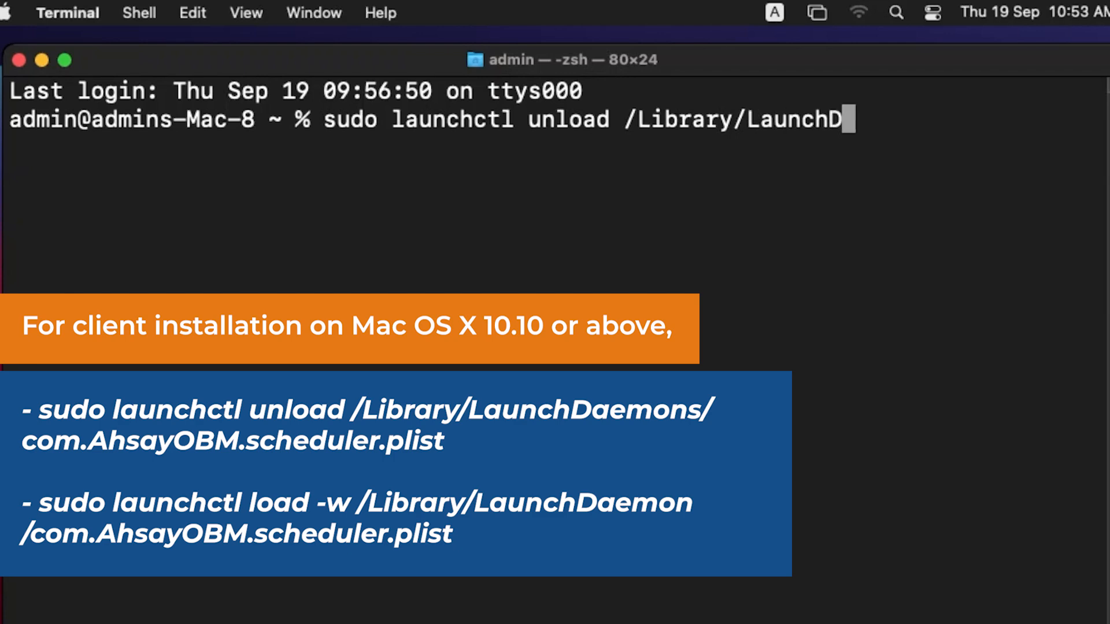
pyautogui.write('aemons/com')
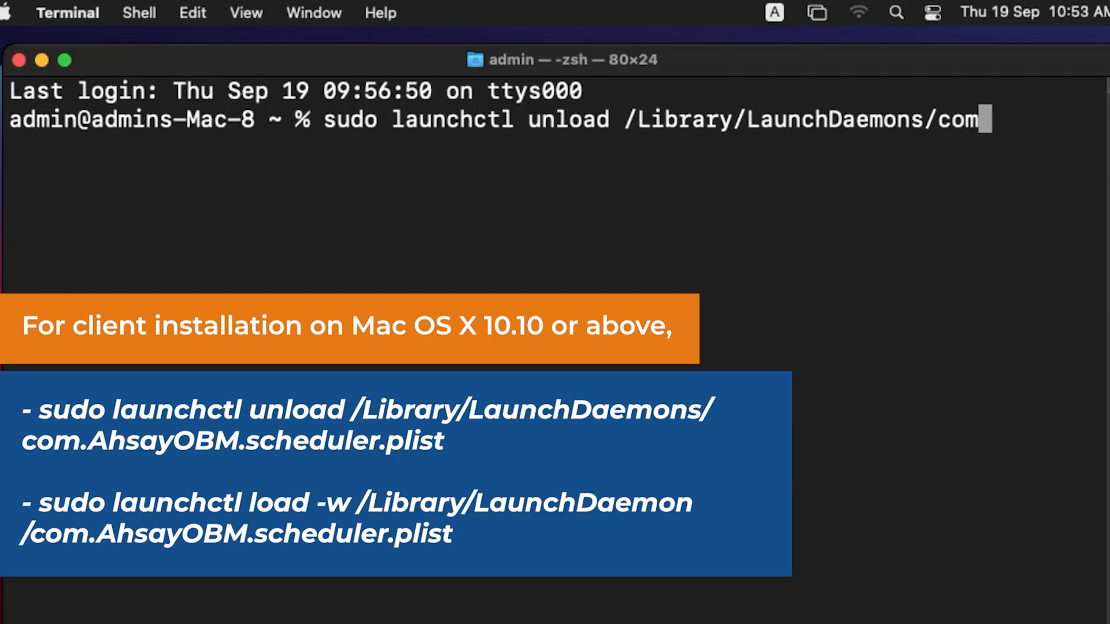
pyautogui.write('.AhsayOBM.')
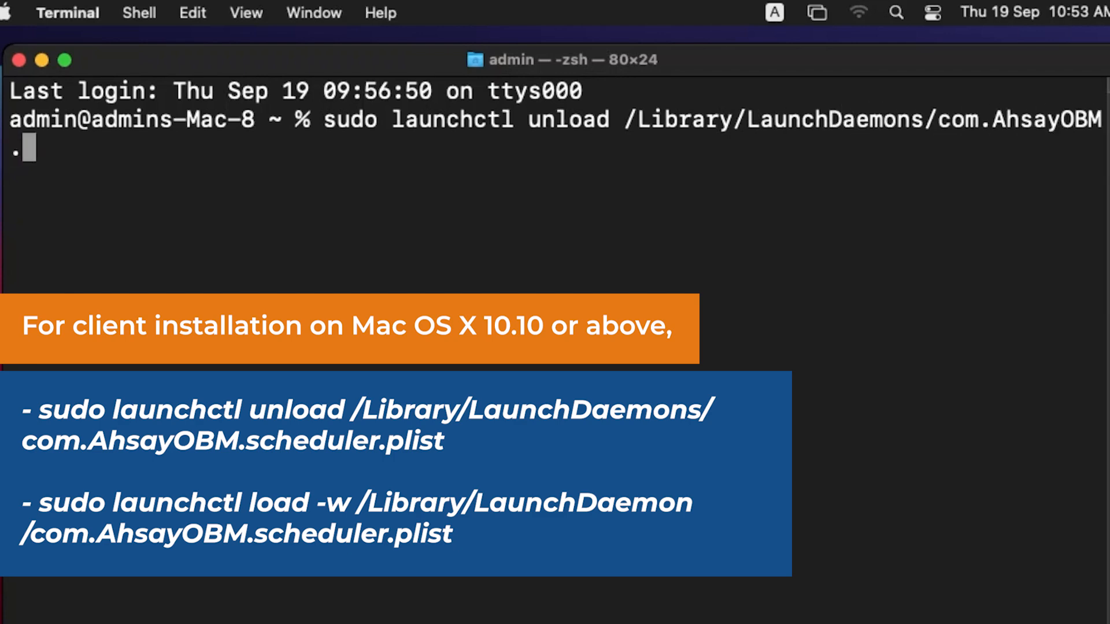
pyautogui.write('scheduler.plist')
pyautogui.press('Return')
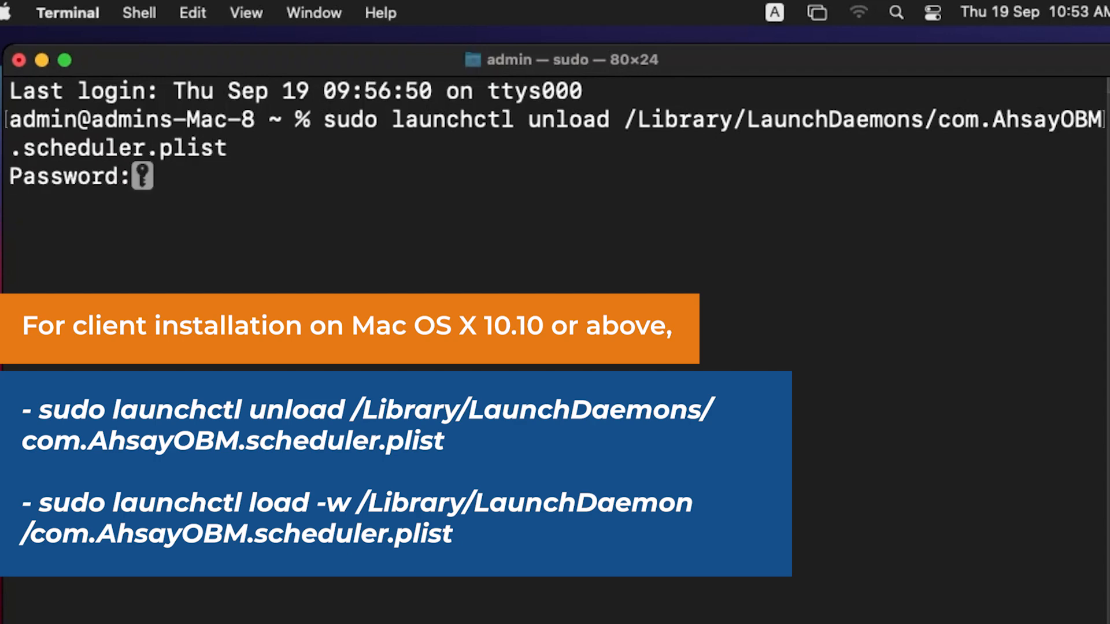
pyautogui.press('Return')
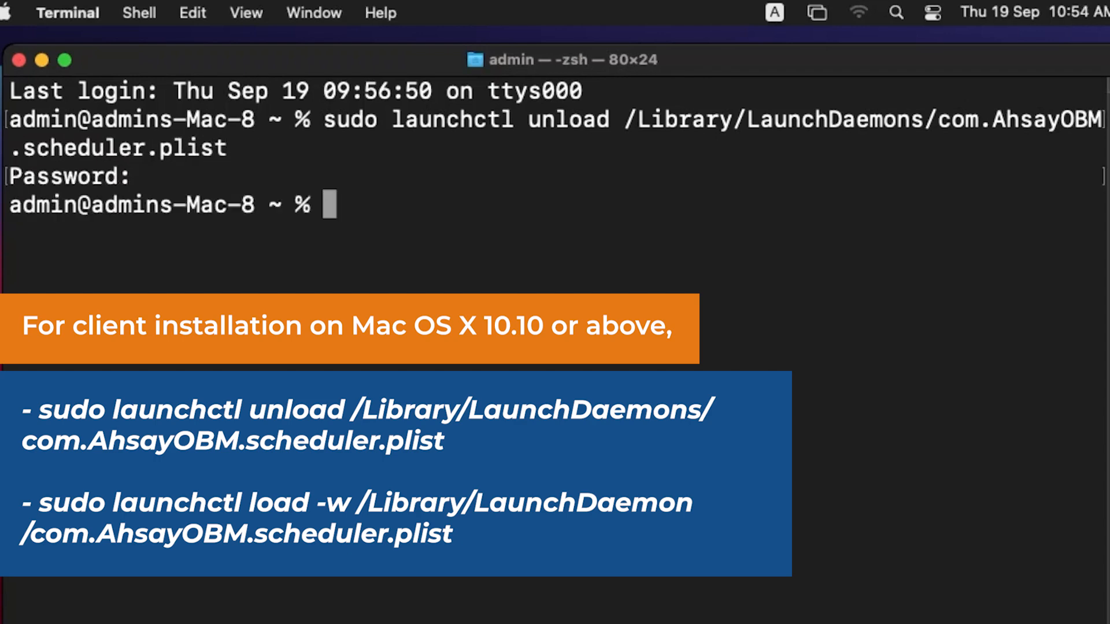
# Load the AhsayOBM scheduler on the newer Mac with sudo launchctl load -w /Library/LaunchDaemons/com.AhsayOBM.scheduler.plist.
pyautogui.write('sudo launchctl load -w')
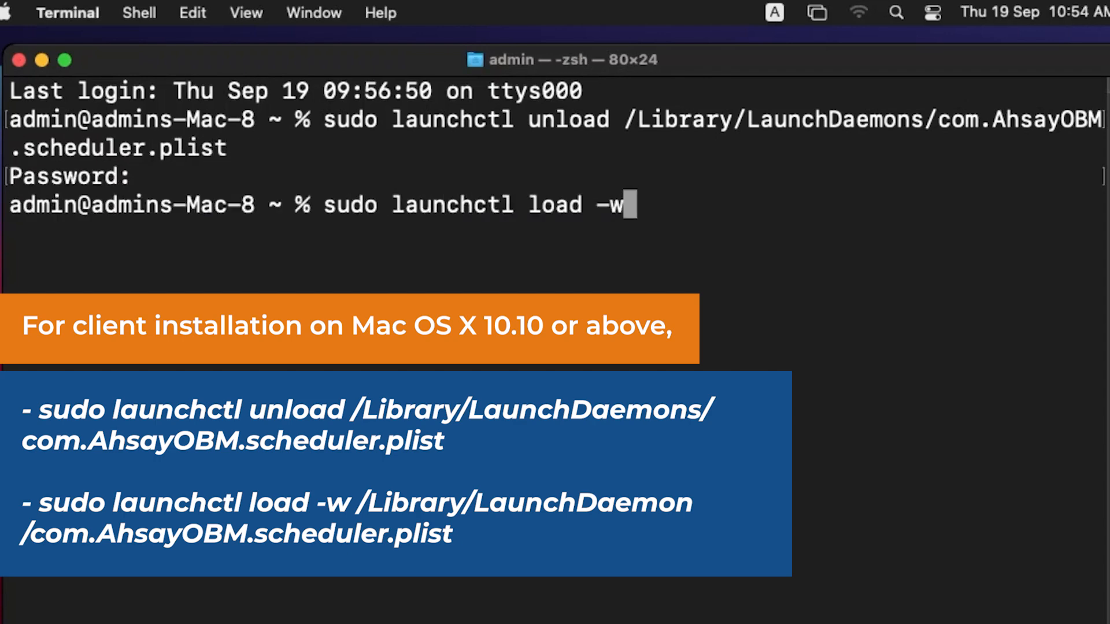
pyautogui.write(' /Library/La')
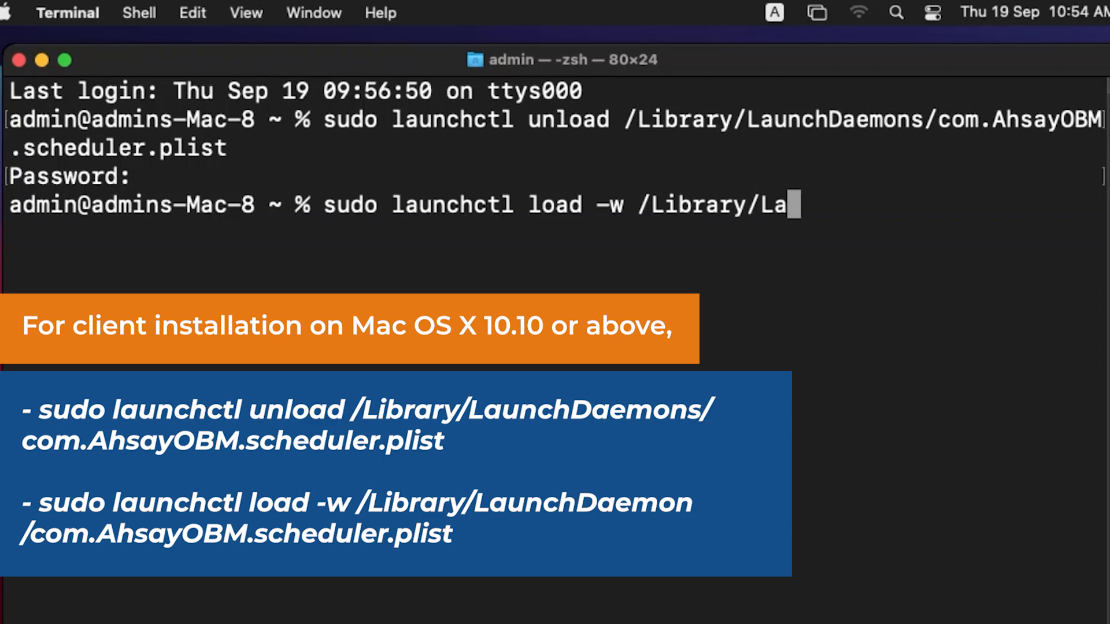
pyautogui.write('unchDaemons/com')
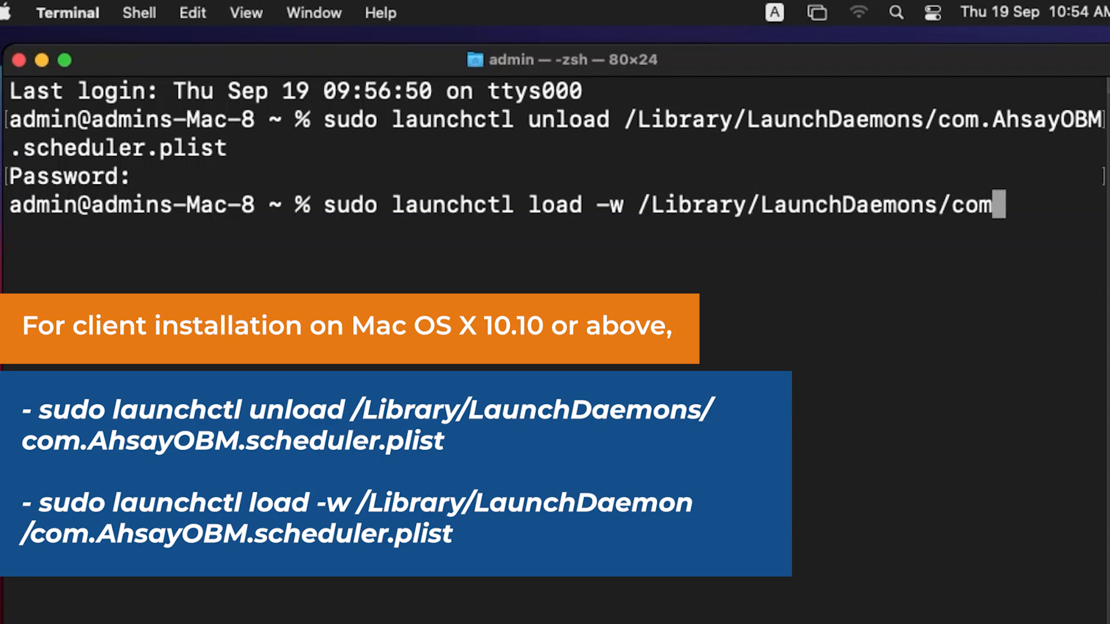
pyautogui.write('.AhsayOBM')
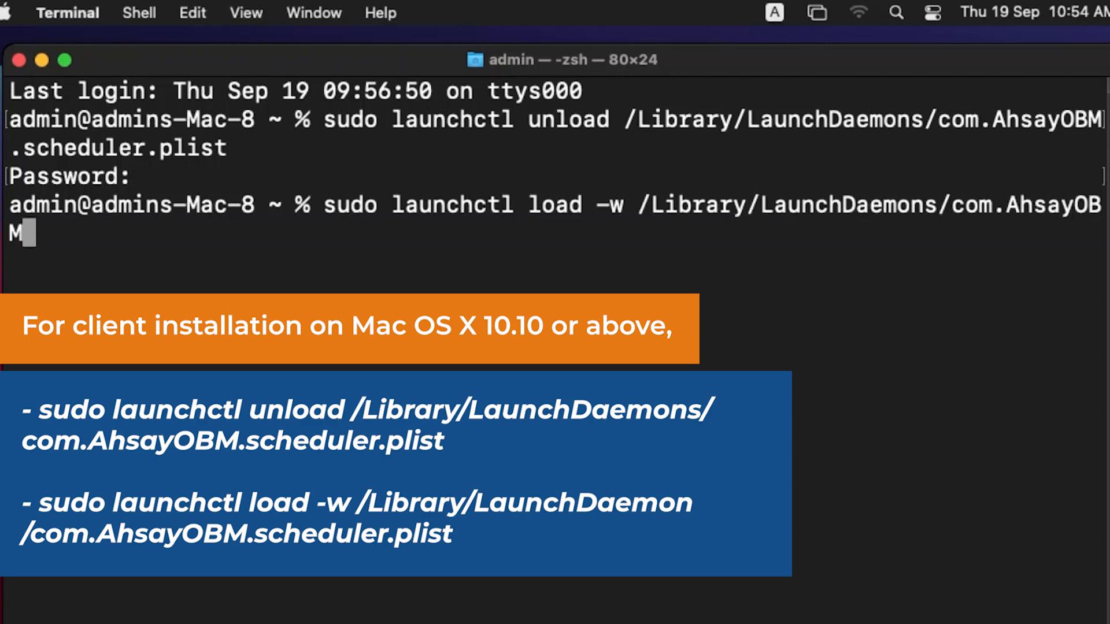
pyautogui.write('.scheduler.plis')
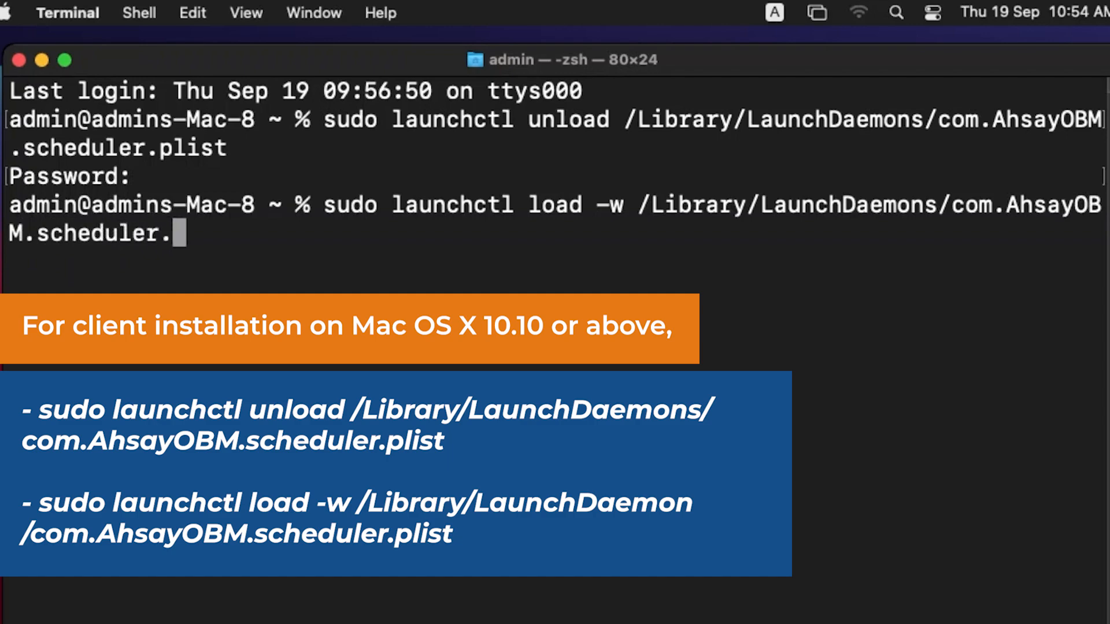
pyautogui.write('t')
pyautogui.press('Return')
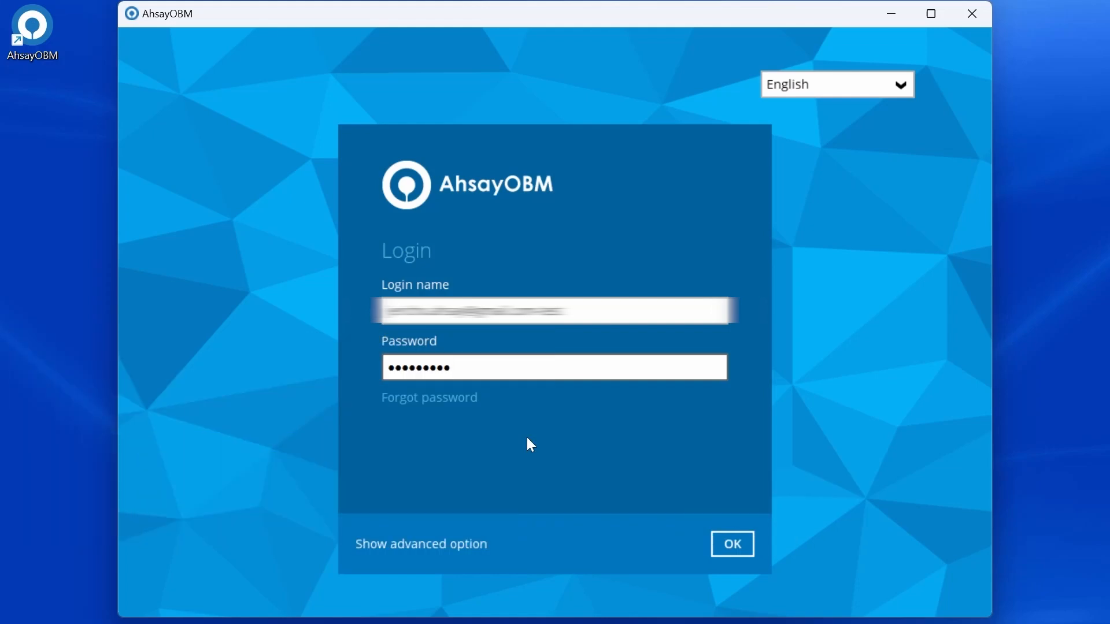
# Log in to AhsayOBM on Windows with the prefilled credentials and open the backup schedule of the Windows File Backup set.
pyautogui.click(735, 548)
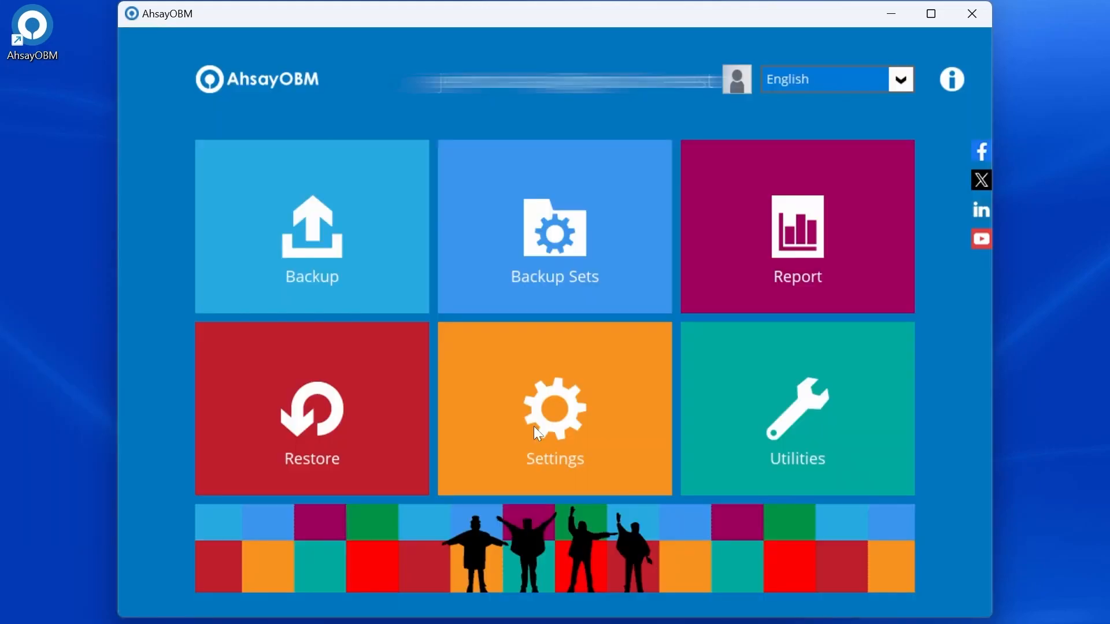
pyautogui.click(556, 245)
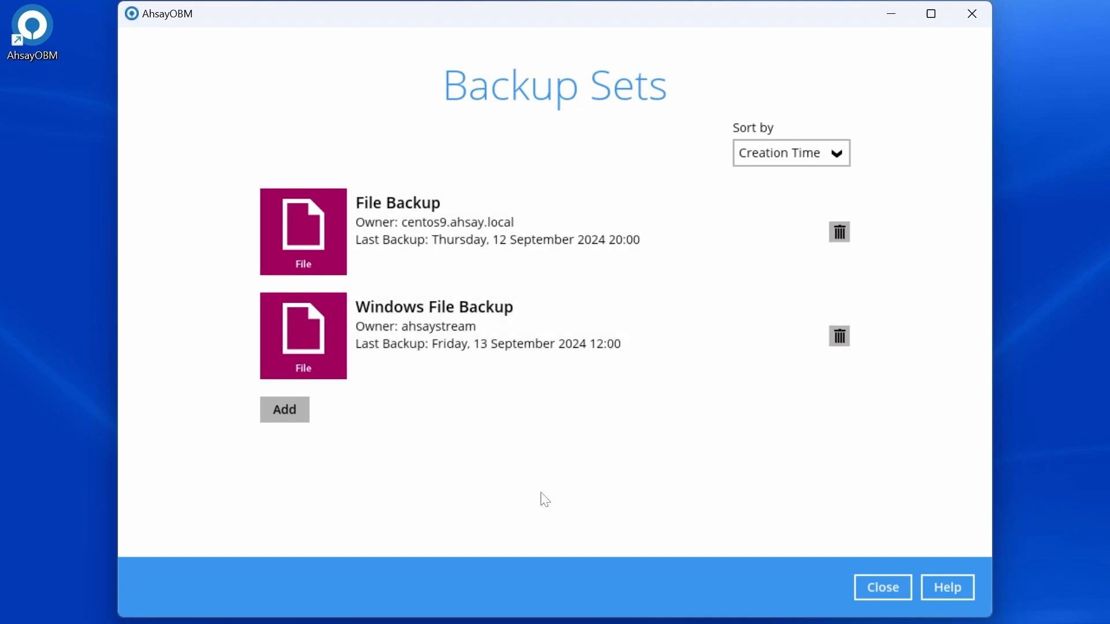
pyautogui.click(461, 301)
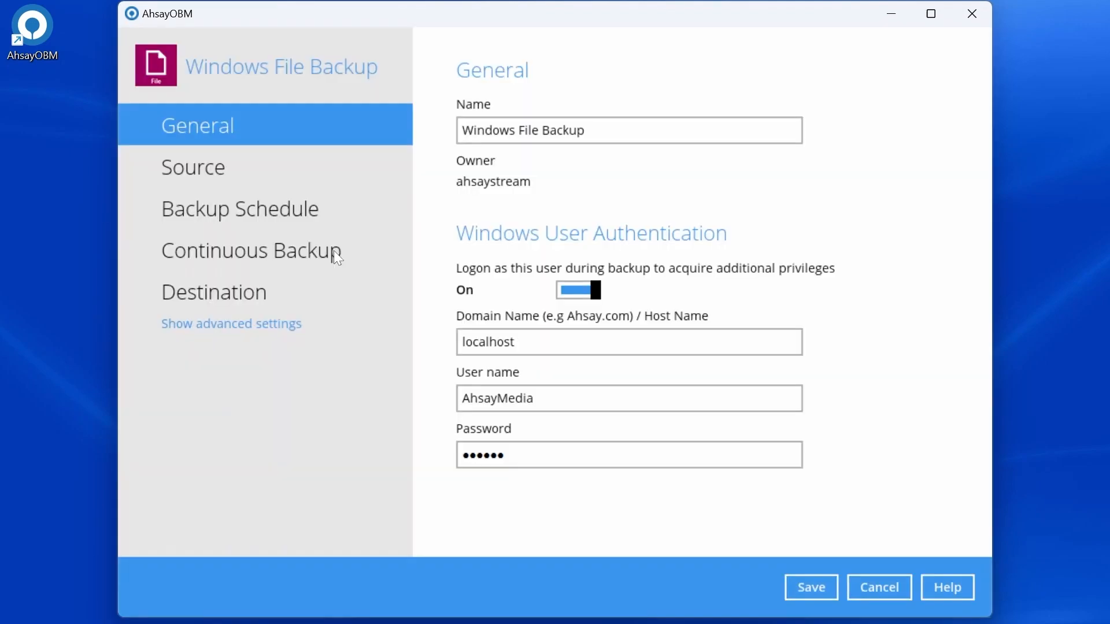
pyautogui.click(319, 226)
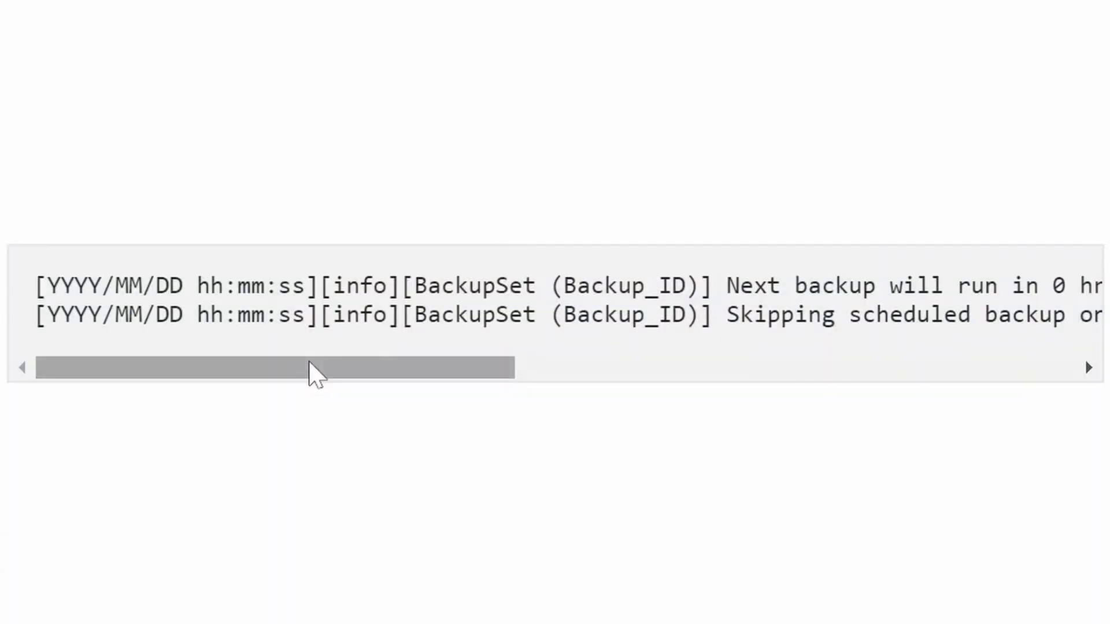
# Read the sample scheduler log lines about the next backup and the skipped scheduled backup across their full width.
pyautogui.moveTo(308, 363); pyautogui.dragTo(469, 363)
pyautogui.moveTo(502, 366); pyautogui.dragTo(337, 387)
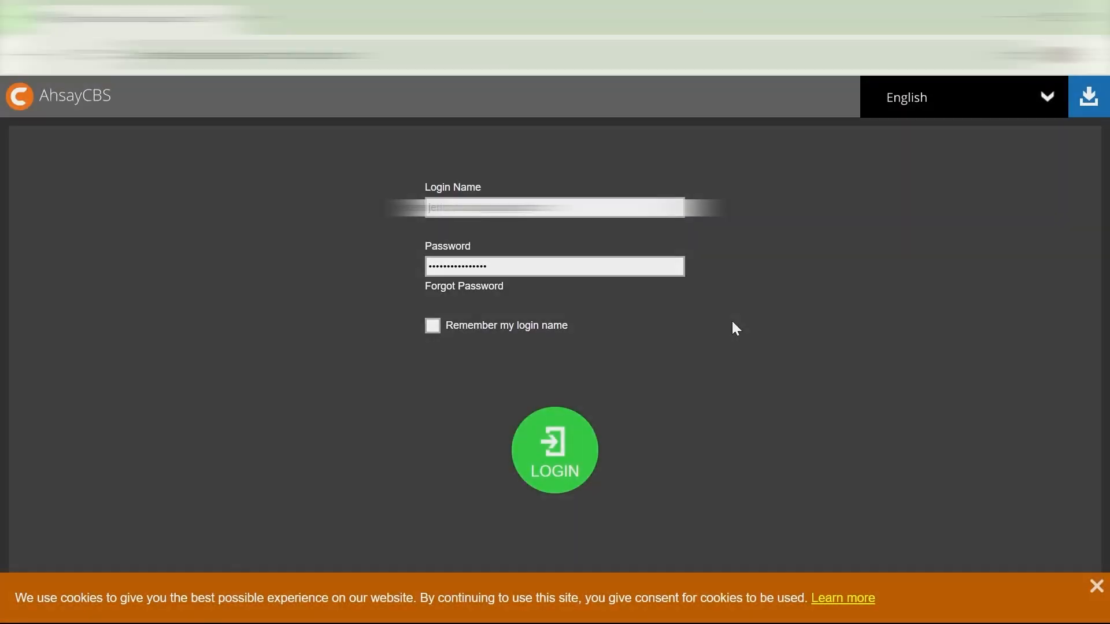